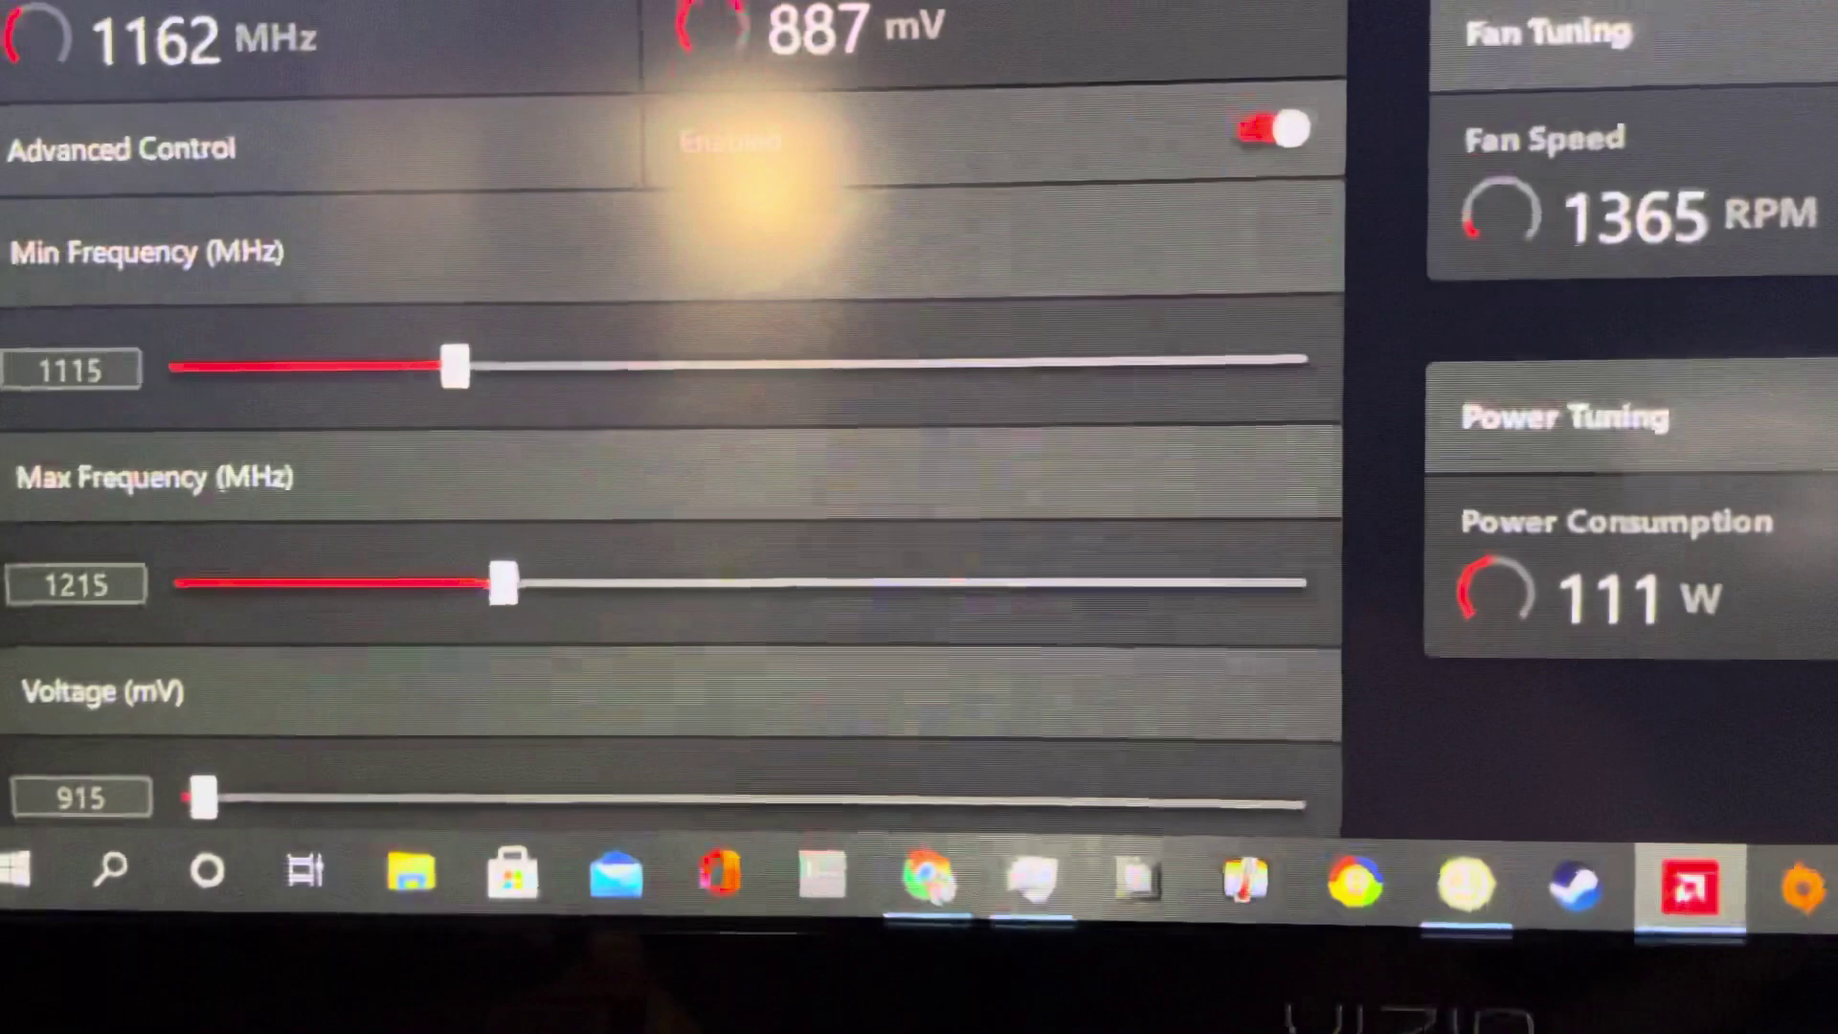
scroll(804, 430, down, 5)
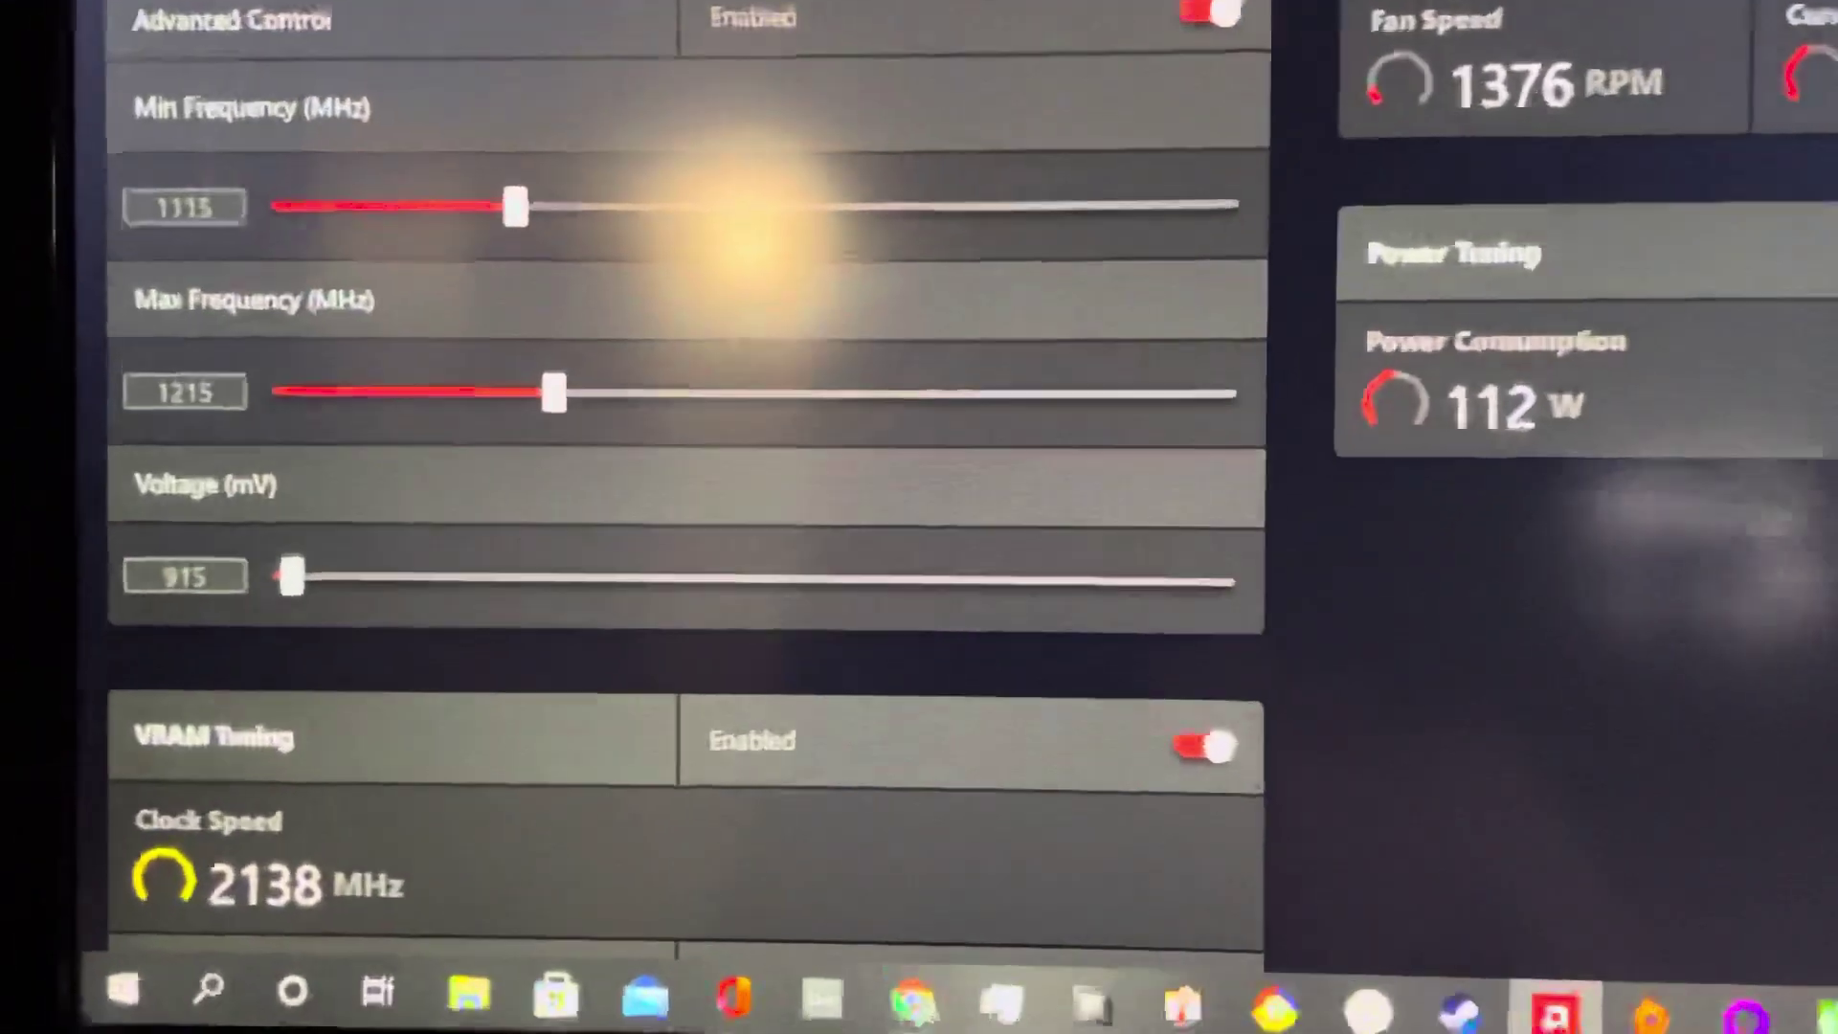
scroll(919, 431, down, 4)
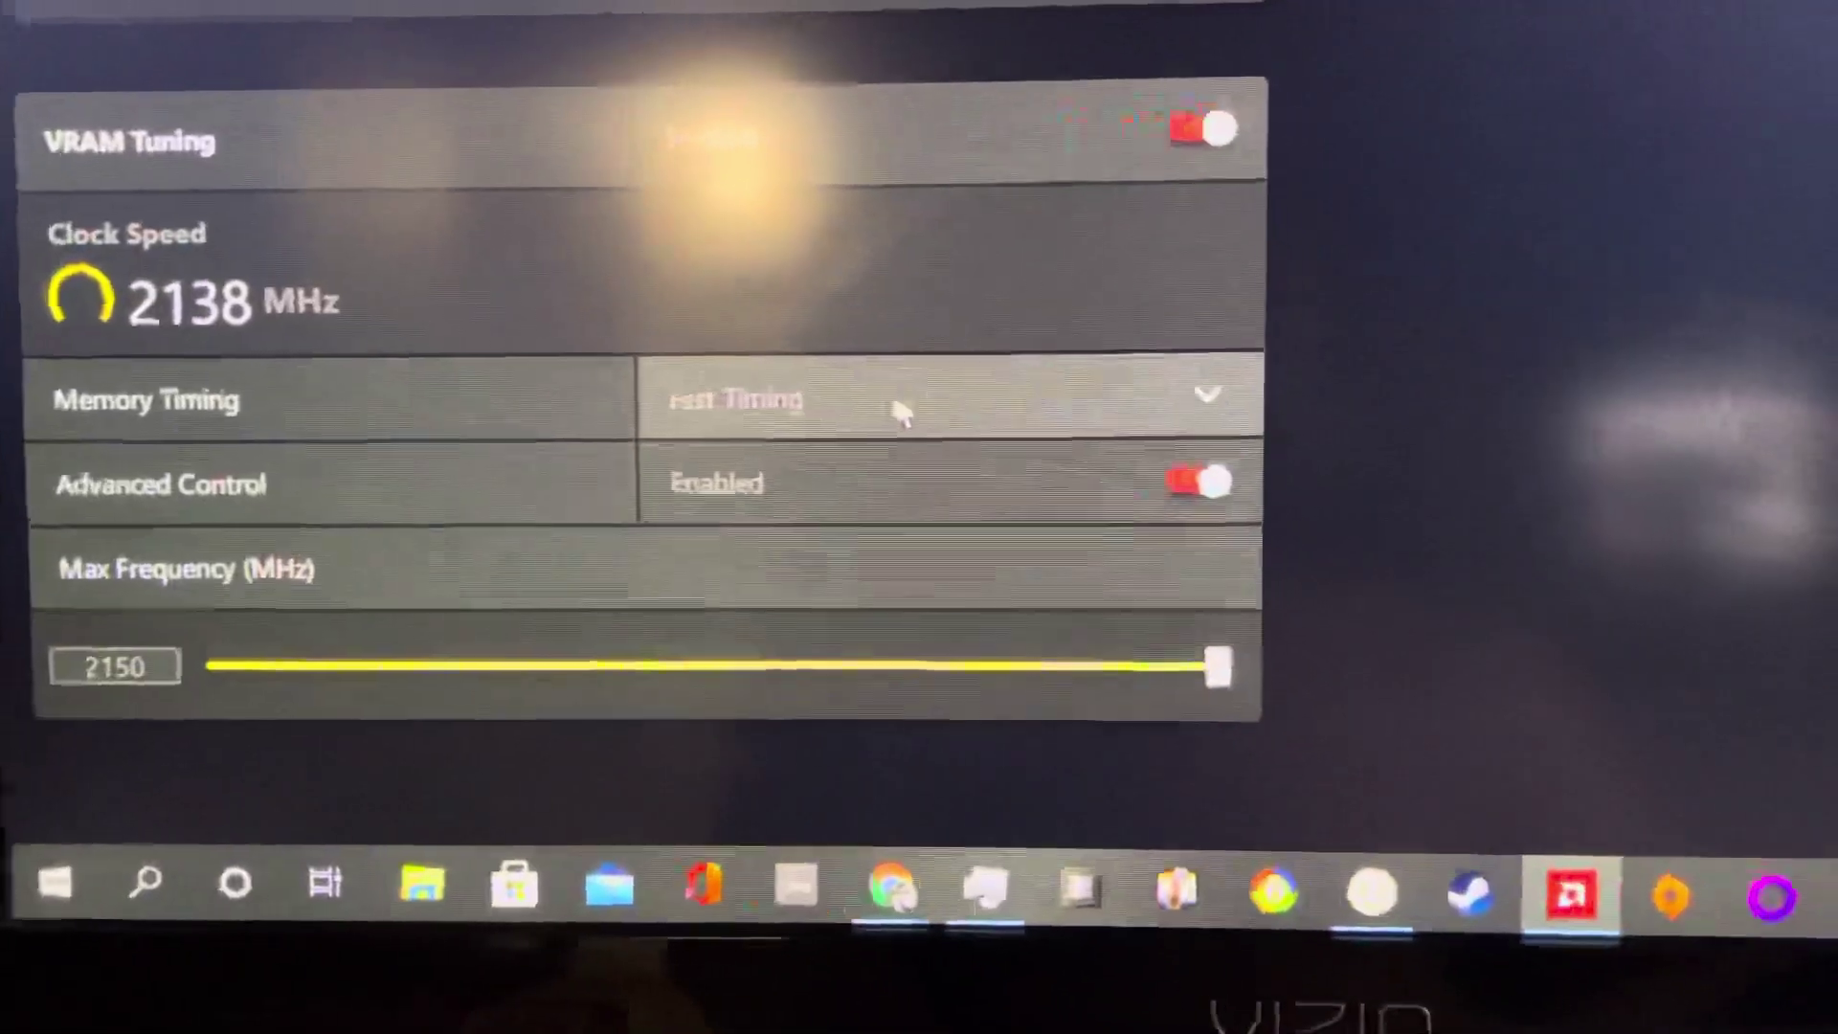